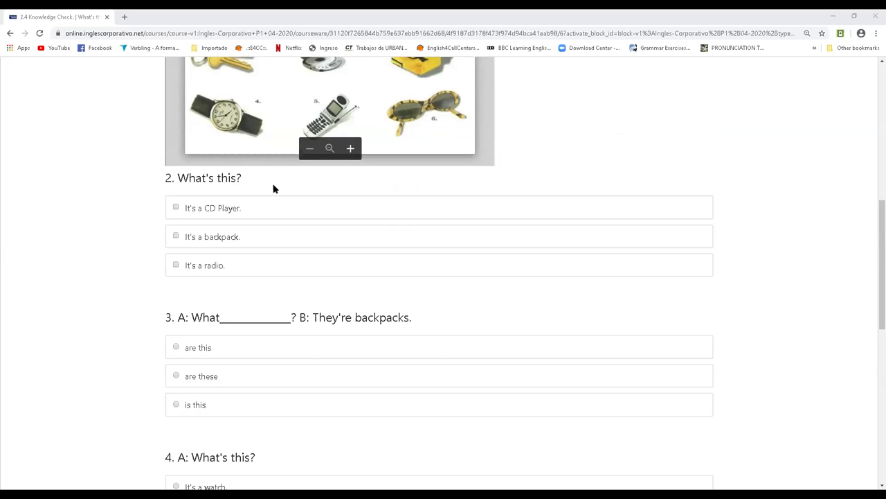
Answer question 2 with "It's a CD Player." and question 3 with "are these"
click(328, 217)
scroll(414, 240, down, 2)
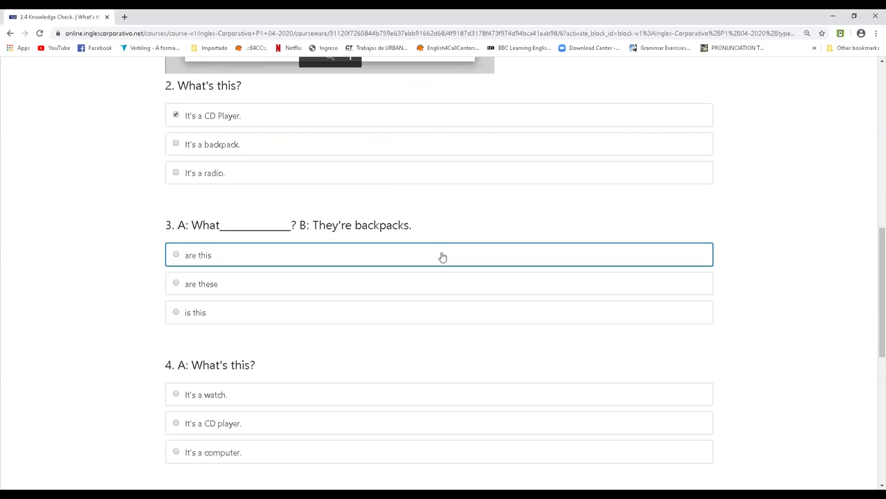
click(313, 283)
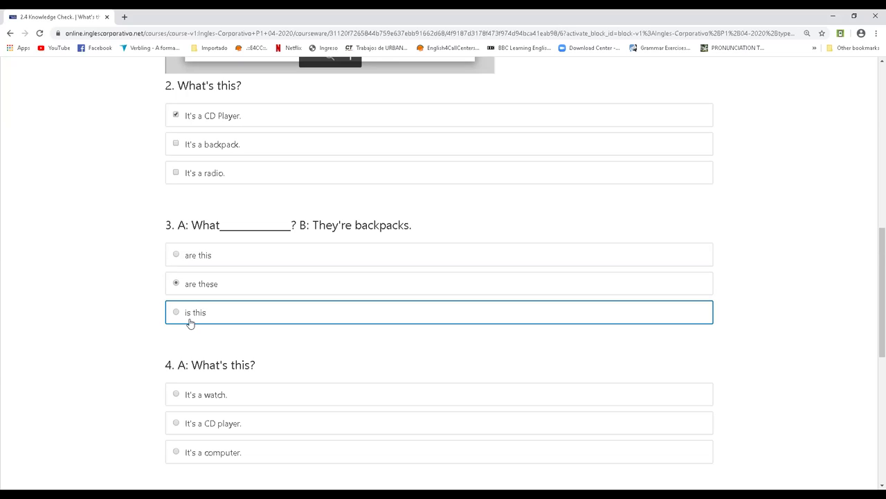
Answer question 4 with "It's a watch." and fill in "is this" for question 5
scroll(394, 340, down, 2)
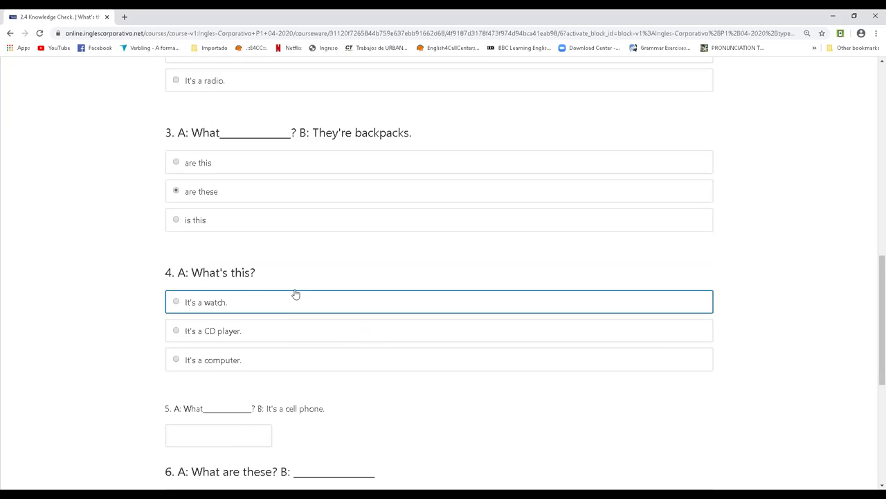
click(356, 309)
scroll(374, 334, down, 2)
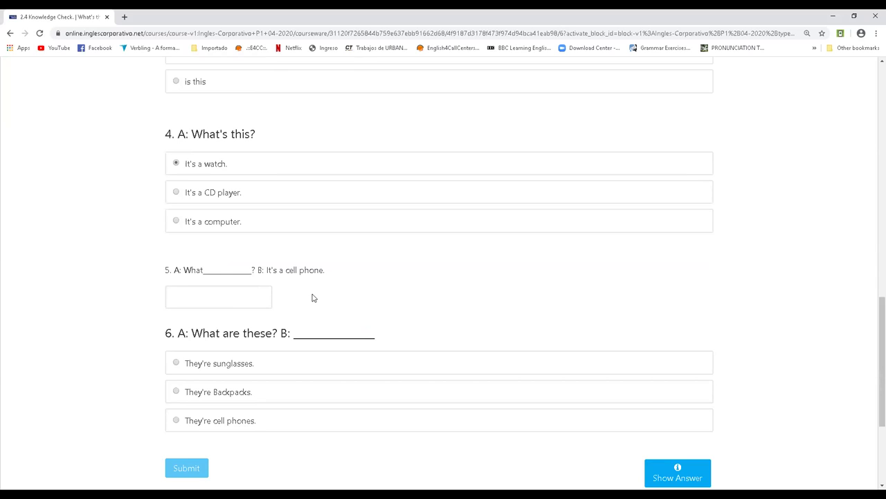
click(239, 300)
text(is this?)
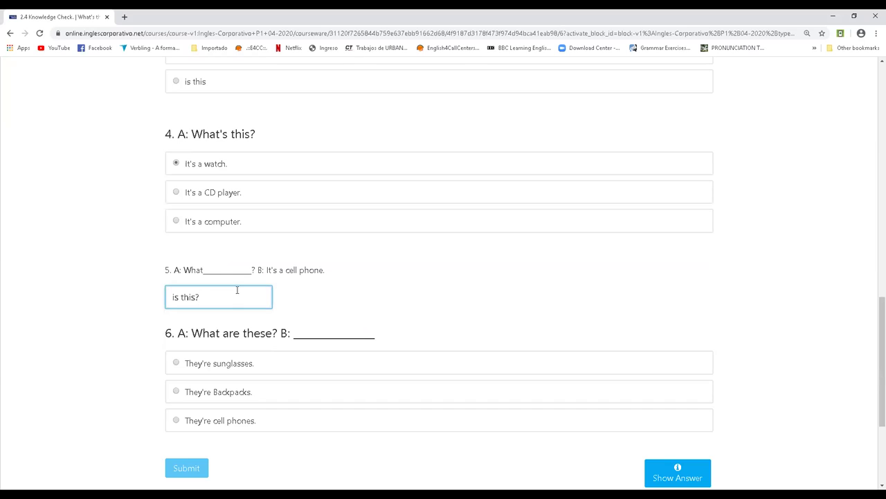
key(BackSpace)
click(353, 323)
Answer question 6 with "They're sunglasses."
scroll(276, 333, down, 1)
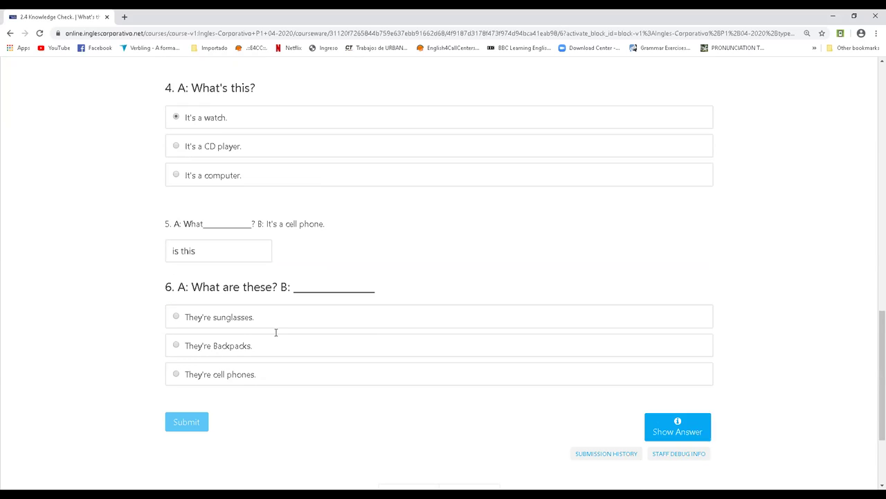
scroll(276, 333, down, 1)
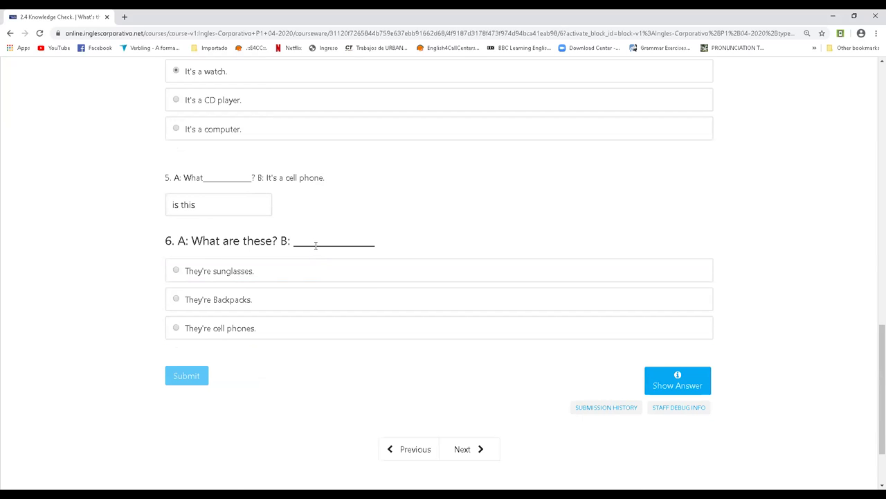
click(241, 271)
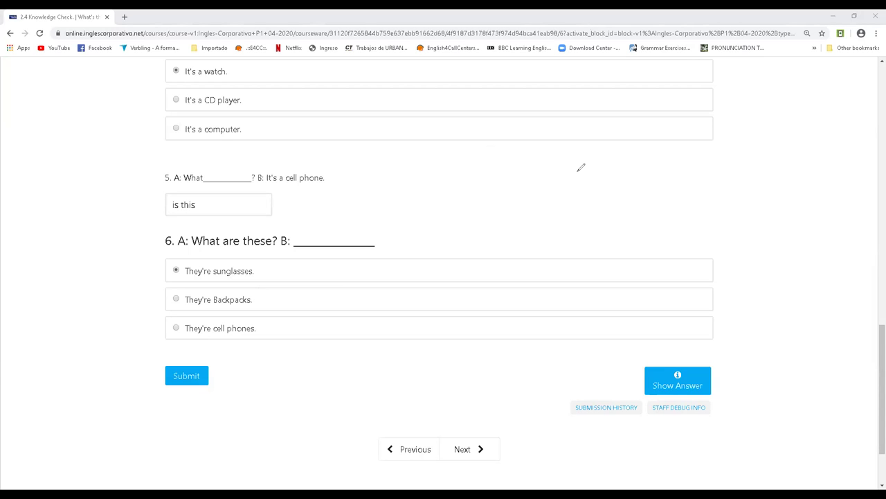
Draw red freehand annotation strokes in the blank area beside question 5 and undo them
drag(502, 165, 548, 147)
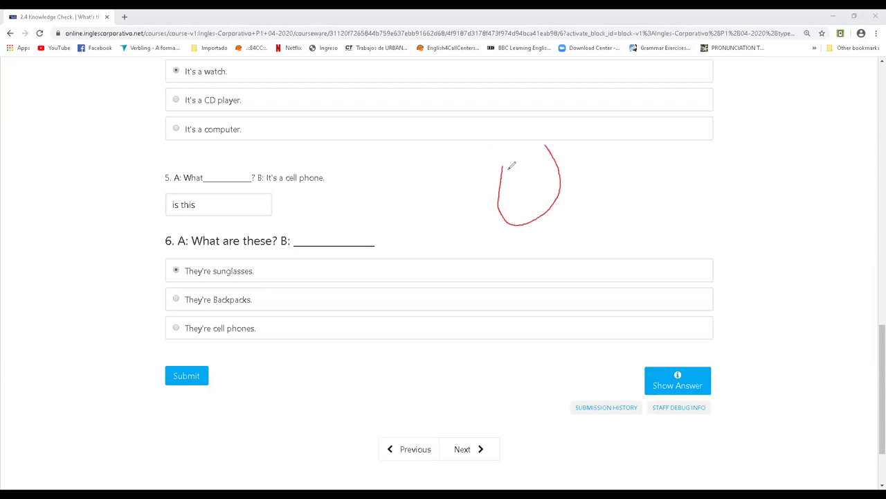
drag(506, 153, 504, 167)
drag(452, 163, 574, 141)
key(ctrl+z)
key(ctrl+z)
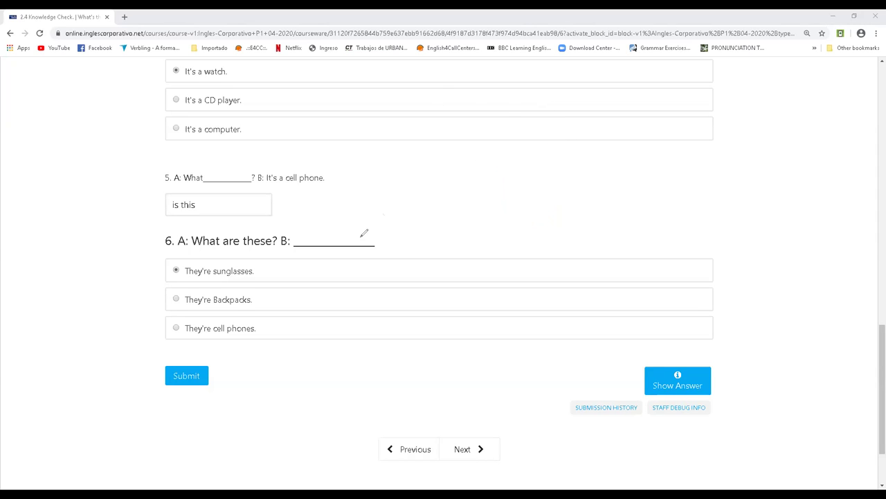
Submit the Knowledge Check answers and review the whole graded page at a smaller page zoom
click(192, 382)
scroll(429, 365, up, 5)
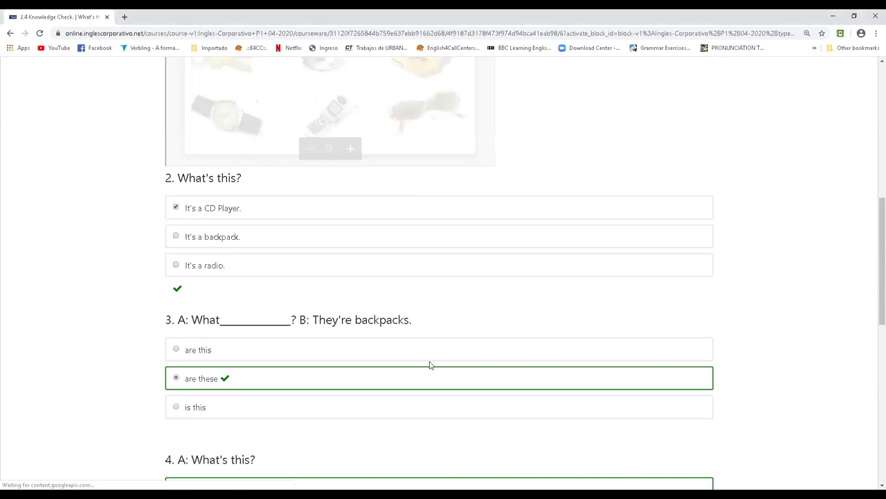
key(ctrl+minus)
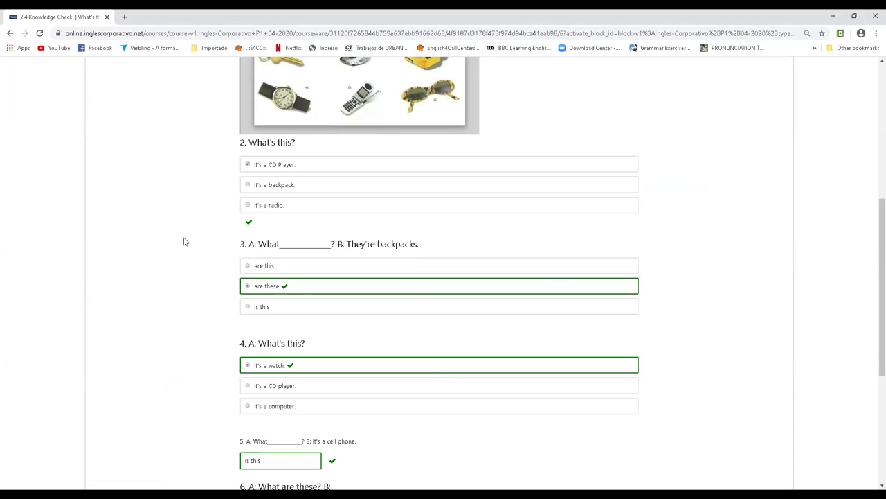
scroll(627, 242, up, 5)
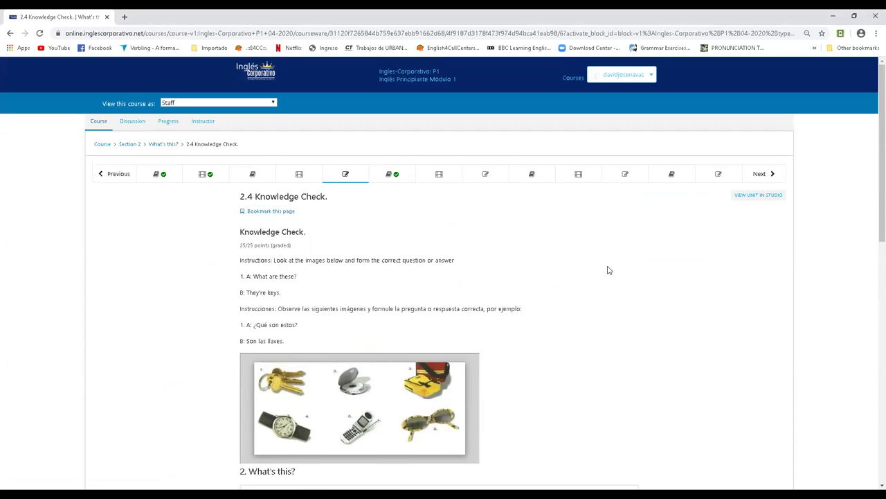
scroll(609, 269, down, 8)
scroll(677, 286, down, 2)
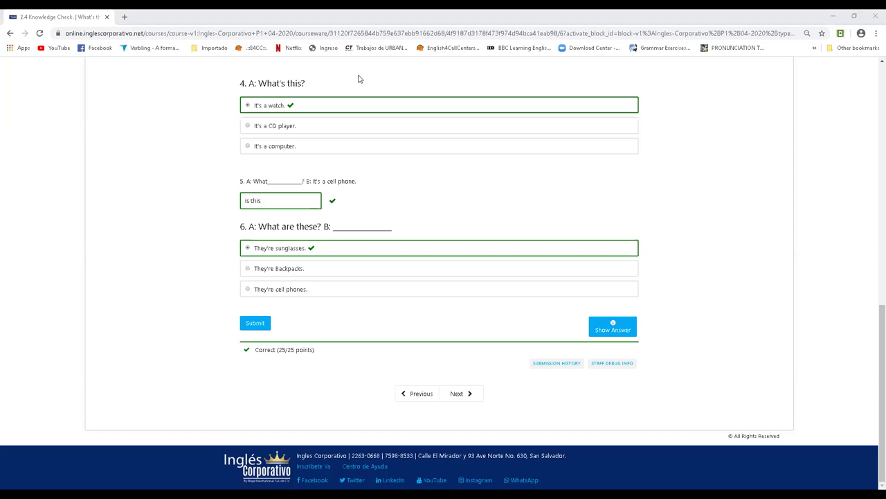
Add a red text annotation reading "then" in the blank area beside question 5
click(434, 181)
text(then)
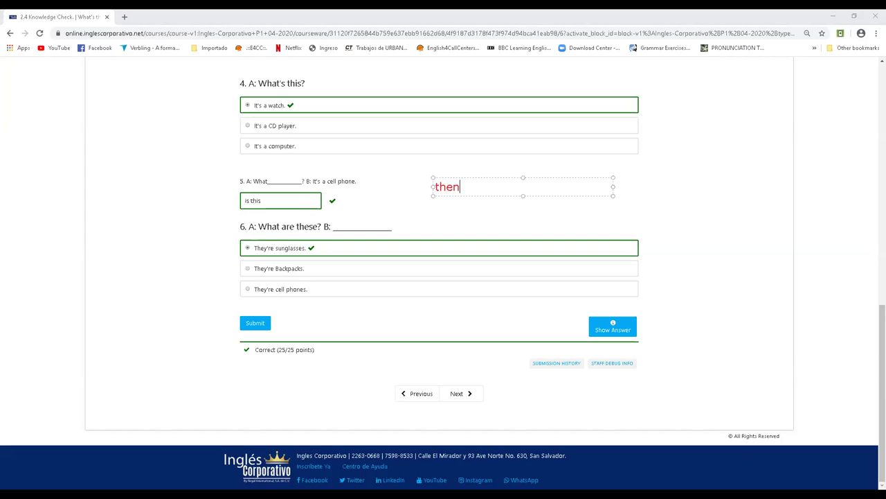
key(Home)
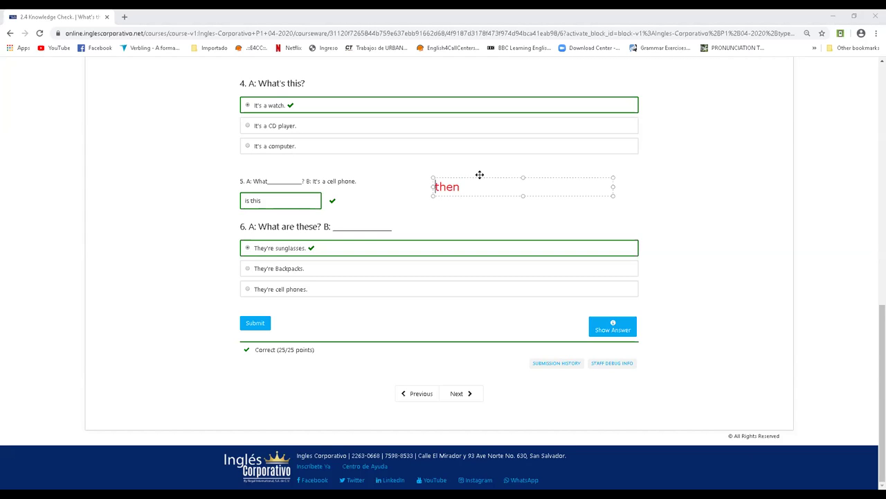
key(Return)
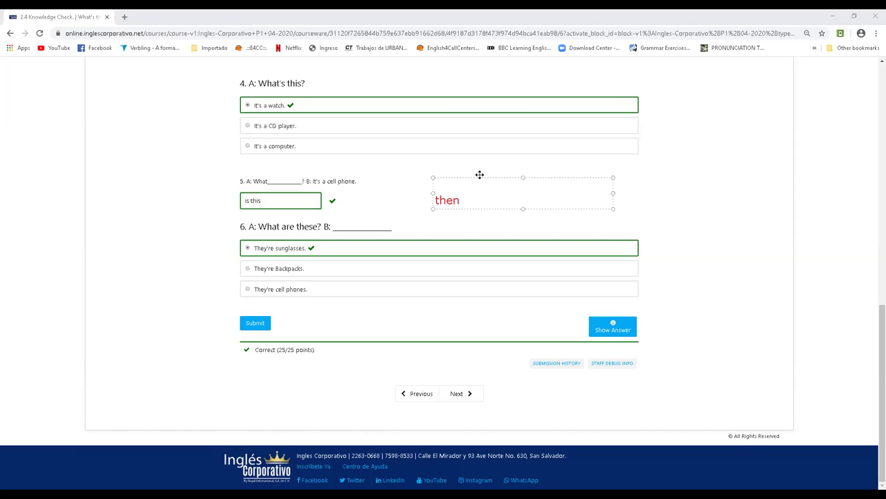
key(Down)
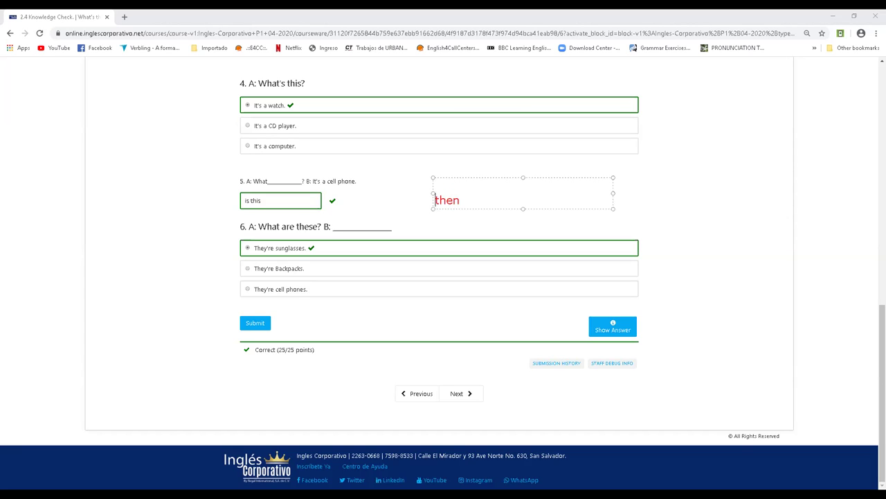
key(BackSpace)
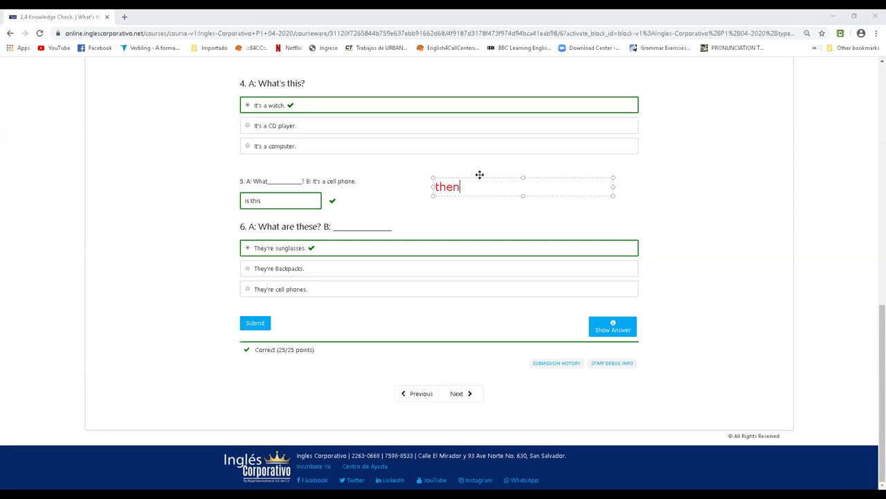
Rewrite the text annotation as "then = entonces"
key(Return)
key(BackSpace)
text(m)
key(BackSpace)
text(,)
key(BackSpace)
key(BackSpace)
key(BackSpace)
key(BackSpace)
key(BackSpace)
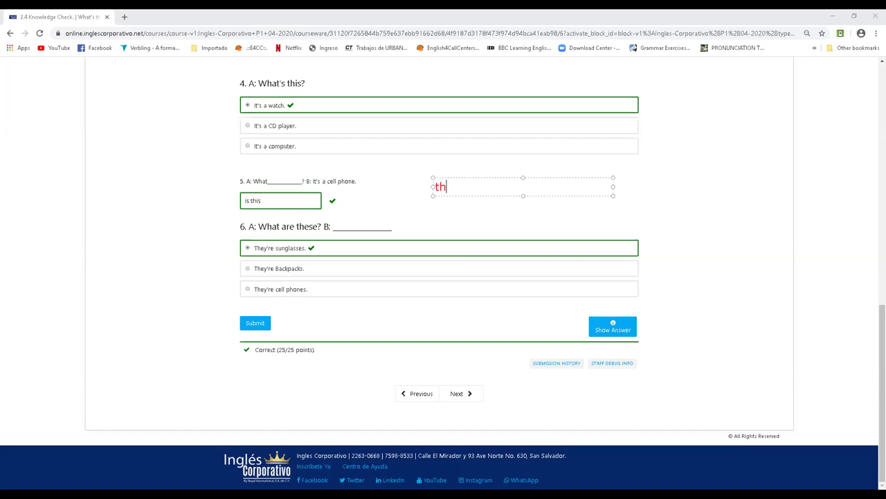
text(then =)
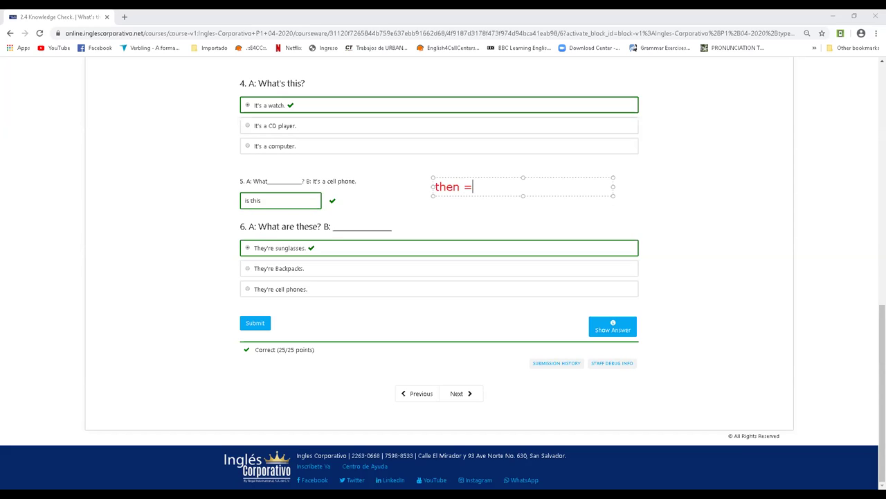
text( entonces)
click(479, 175)
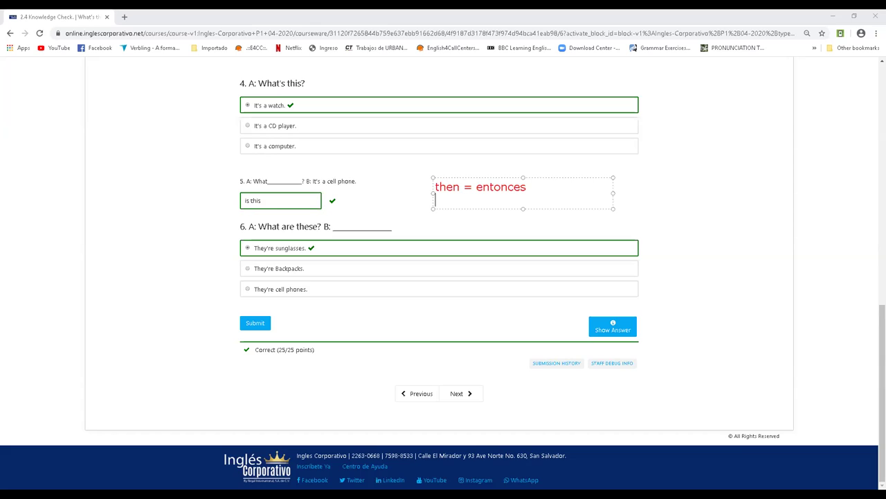
Change the text annotation to "them = suffixes"
key(BackSpace)
key(BackSpace)
key(BackSpace)
key(BackSpace)
key(BackSpace)
key(BackSpace)
key(BackSpace)
key(BackSpace)
key(BackSpace)
key(BackSpace)
key(BackSpace)
key(BackSpace)
key(BackSpace)
text(m)
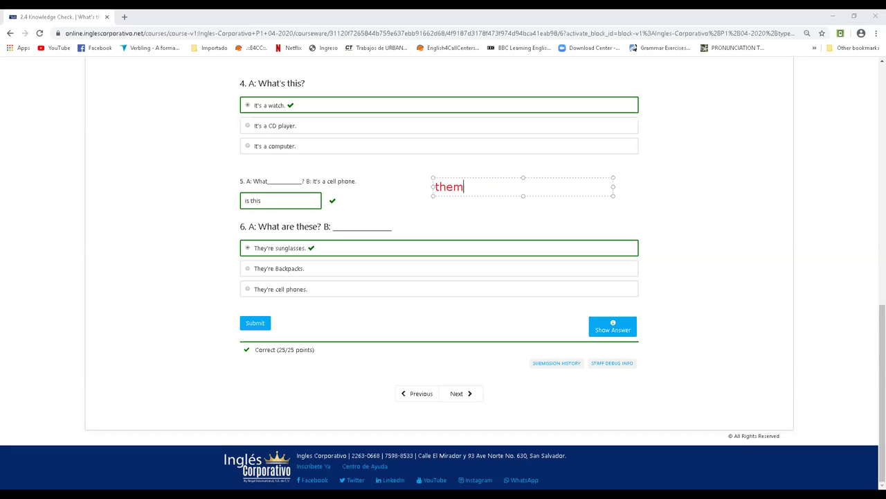
text( = s)
key(BackSpace)
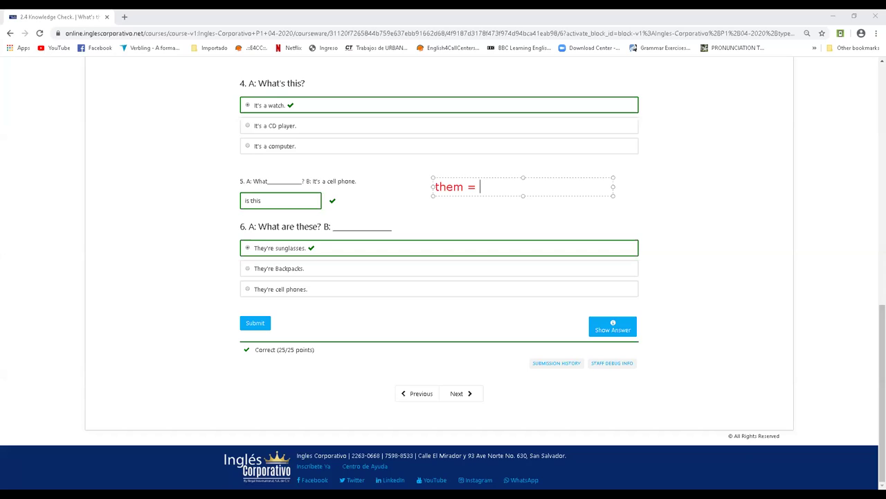
text(suffixes\\\\\\\\\\\\\\)
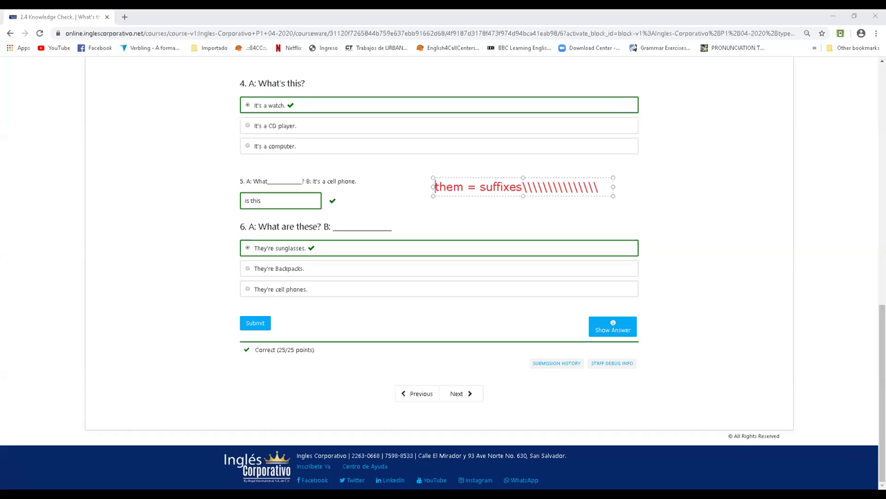
Replace the entire annotation text with "Let's hit the sack!"
key(ctrl+a)
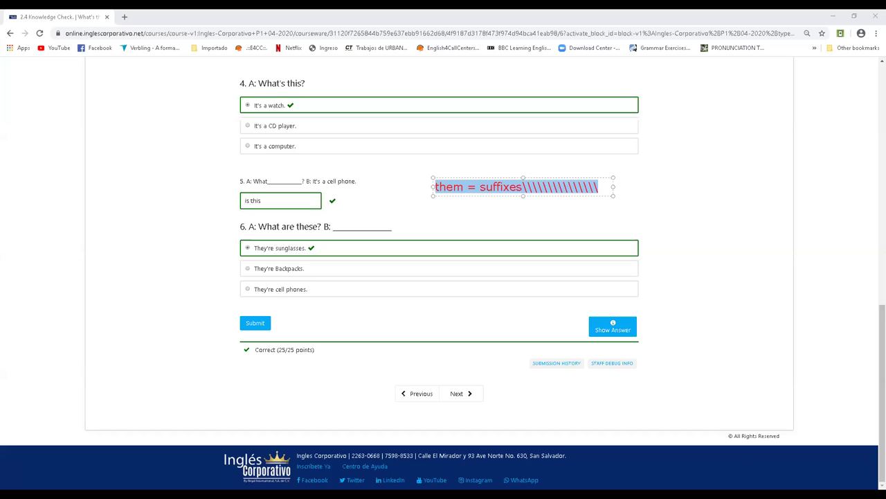
key(BackSpace)
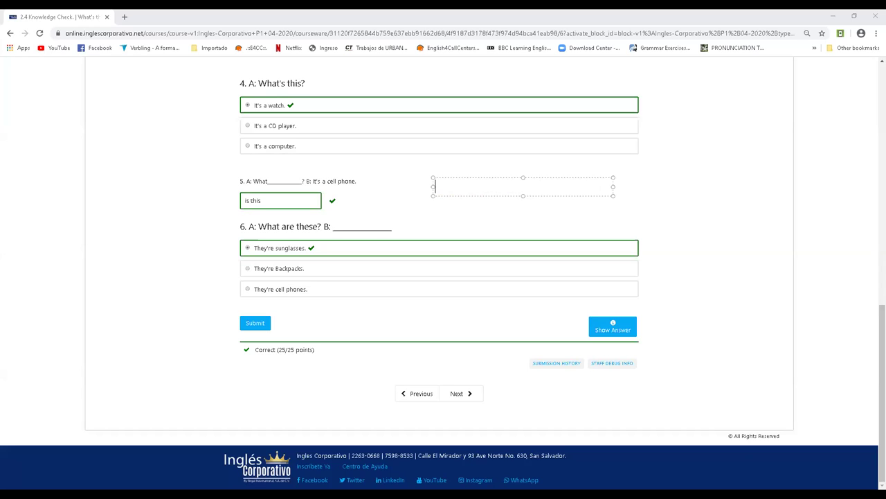
text(Let's hit the sack!)
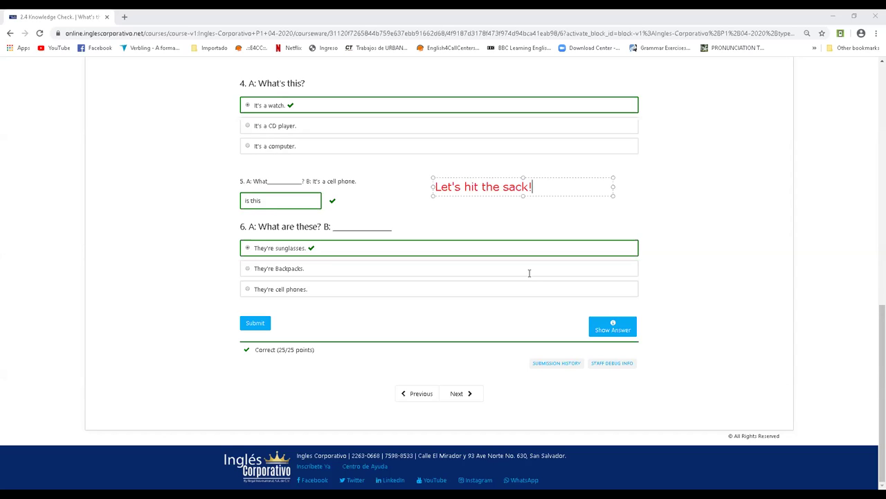
text(2)
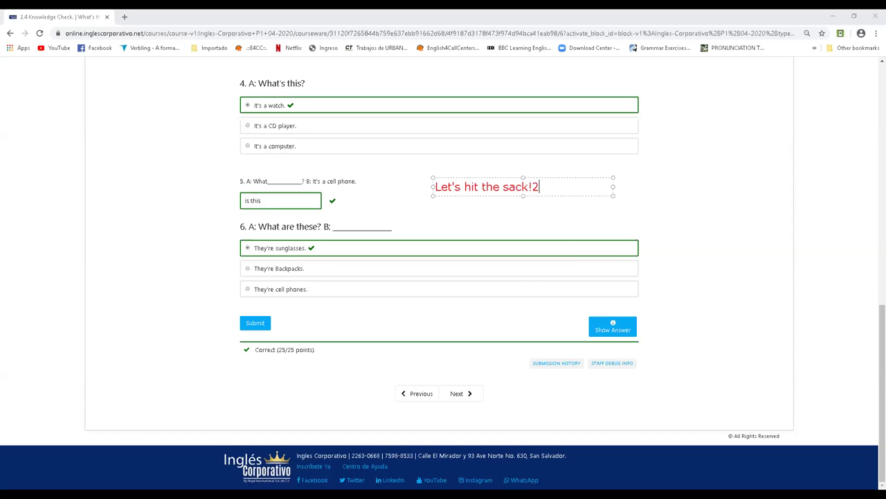